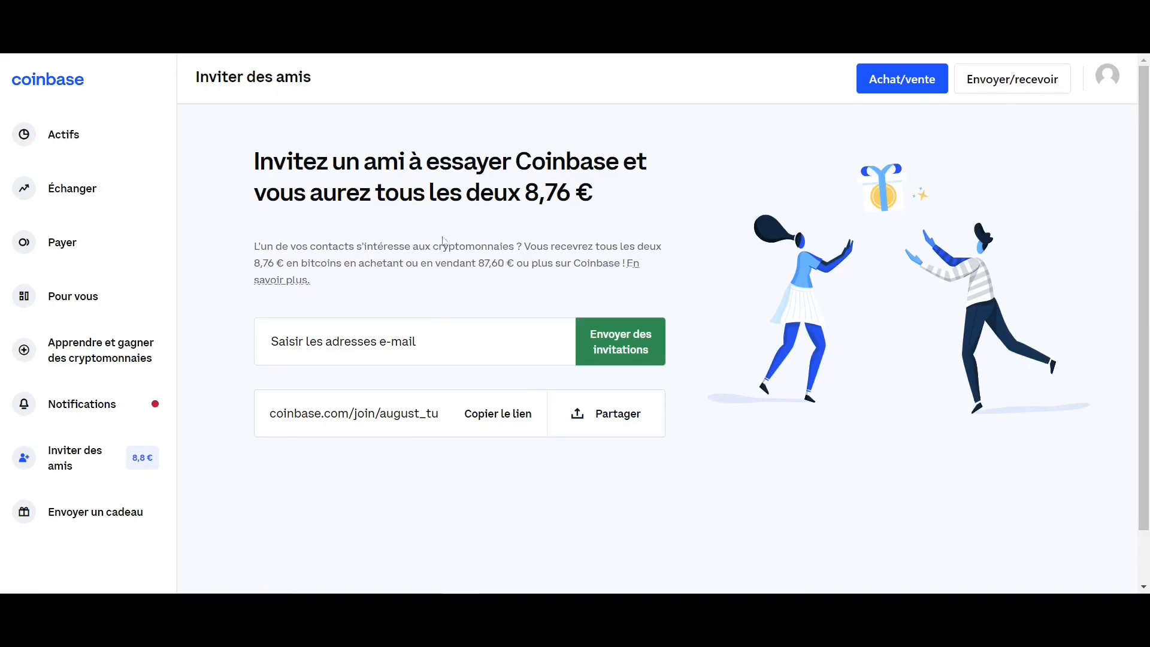
Step: Examine the referral reward amount and its qualifying conditions on the friend invitation page
left_click_drag(526, 198, 567, 196)
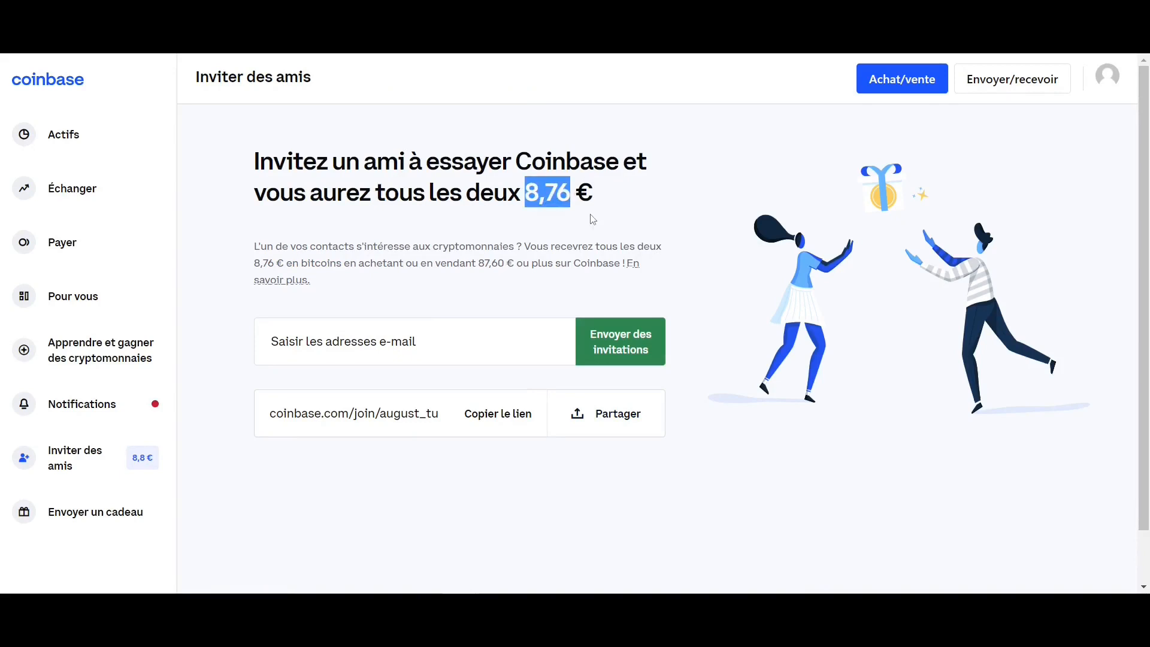
left_click_drag(477, 264, 496, 266)
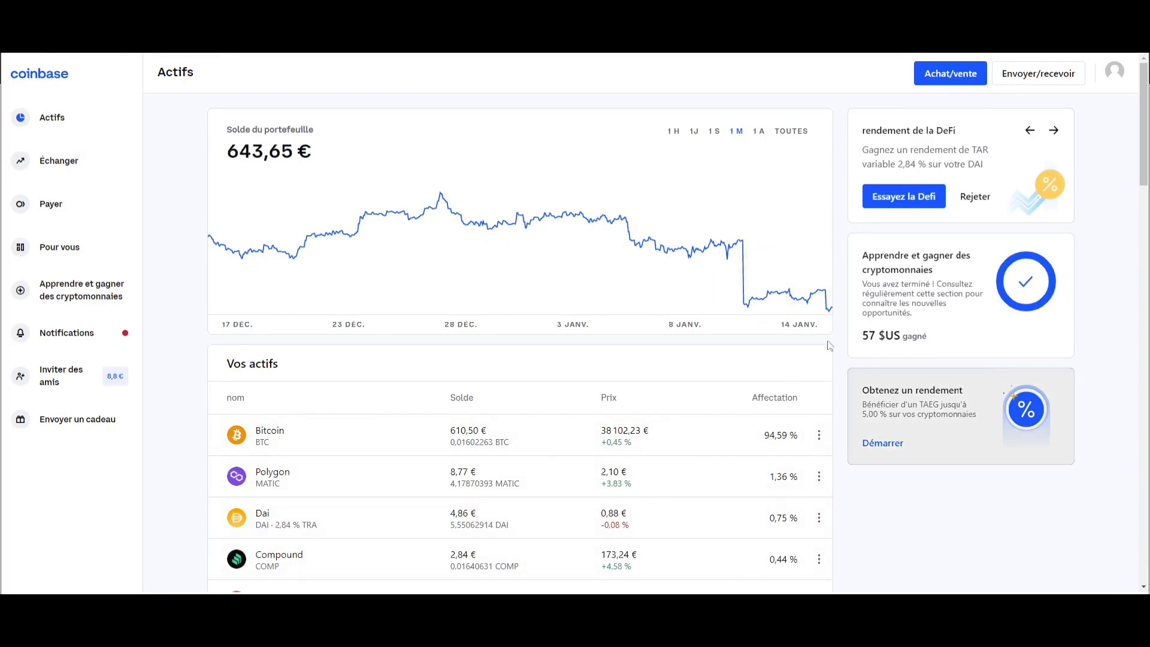
Step: Set up a one-time purchase of Uniswap for 10 €
scroll(899, 270, "down", 20)
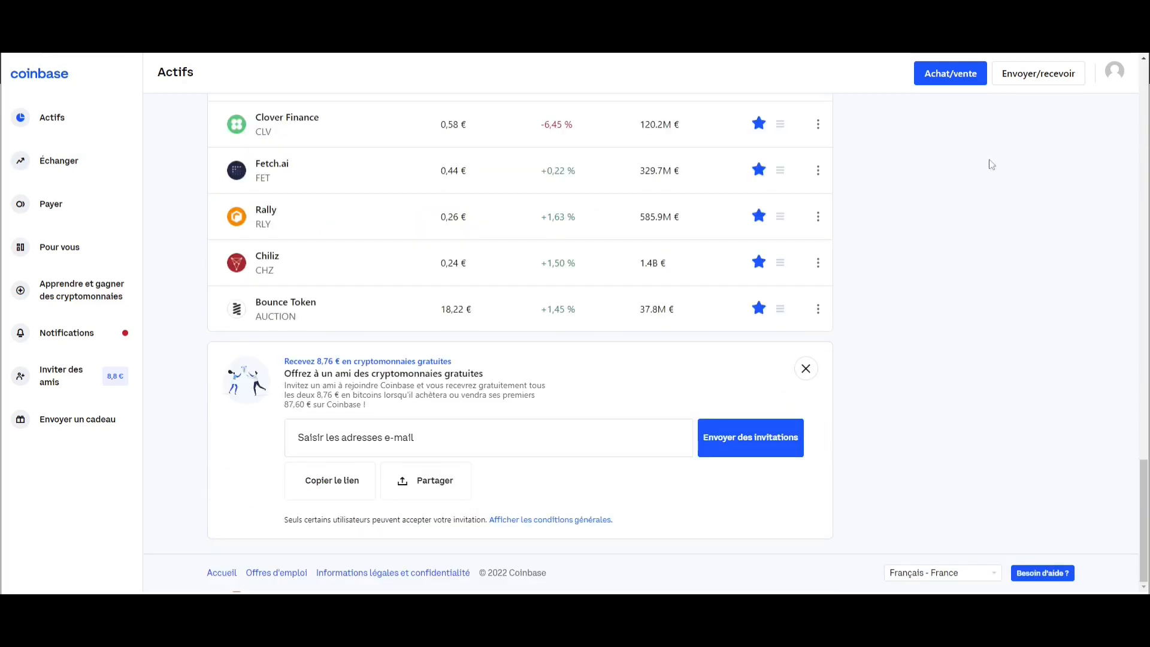
left_click(948, 84)
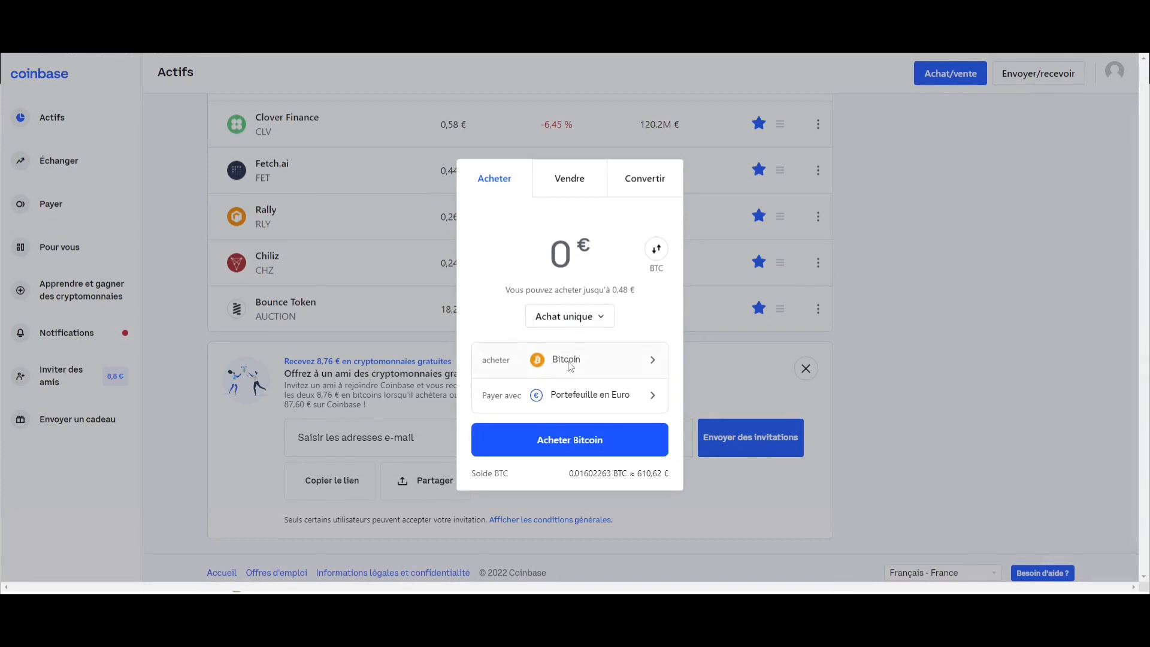
left_click(573, 366)
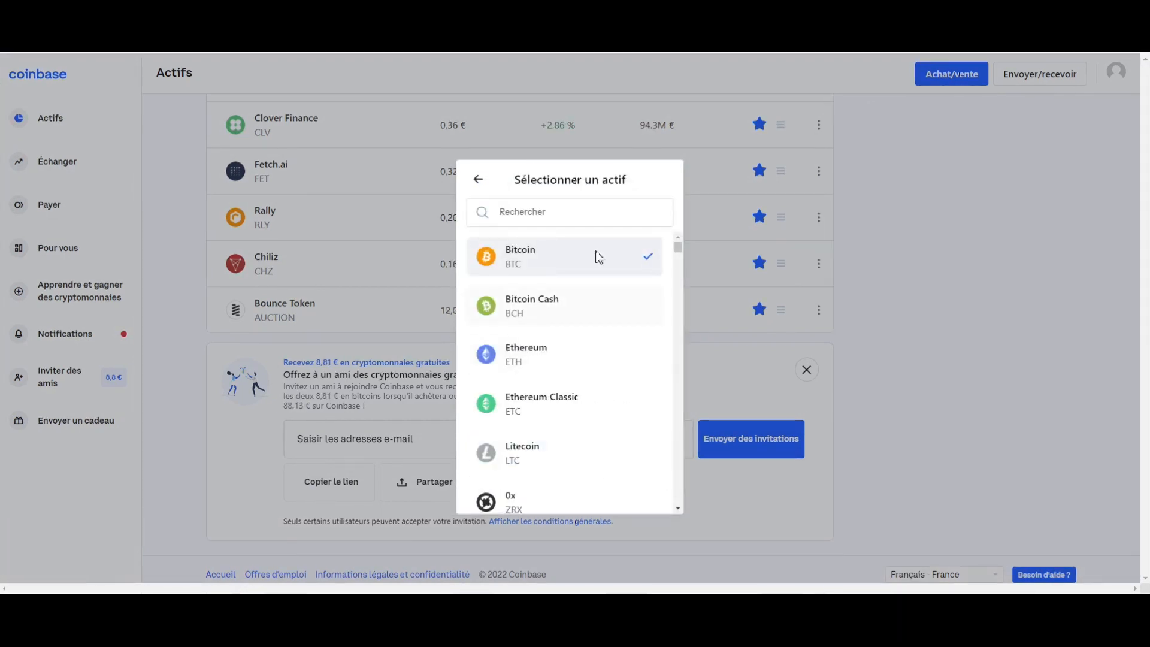
type("Uniswap")
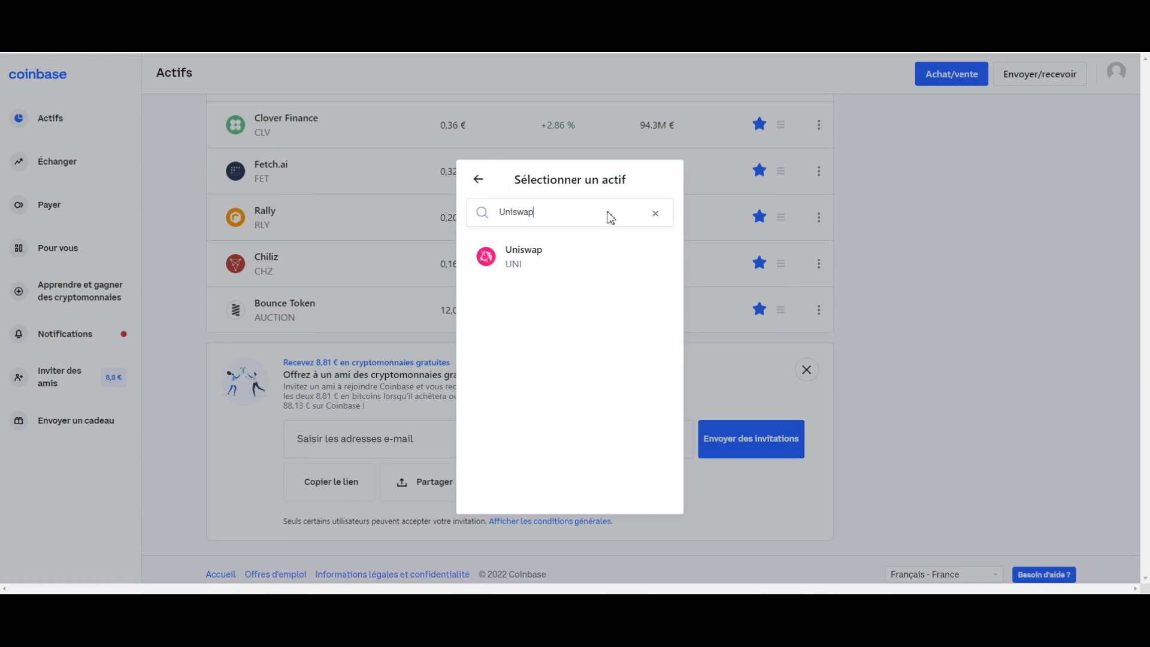
left_click(573, 255)
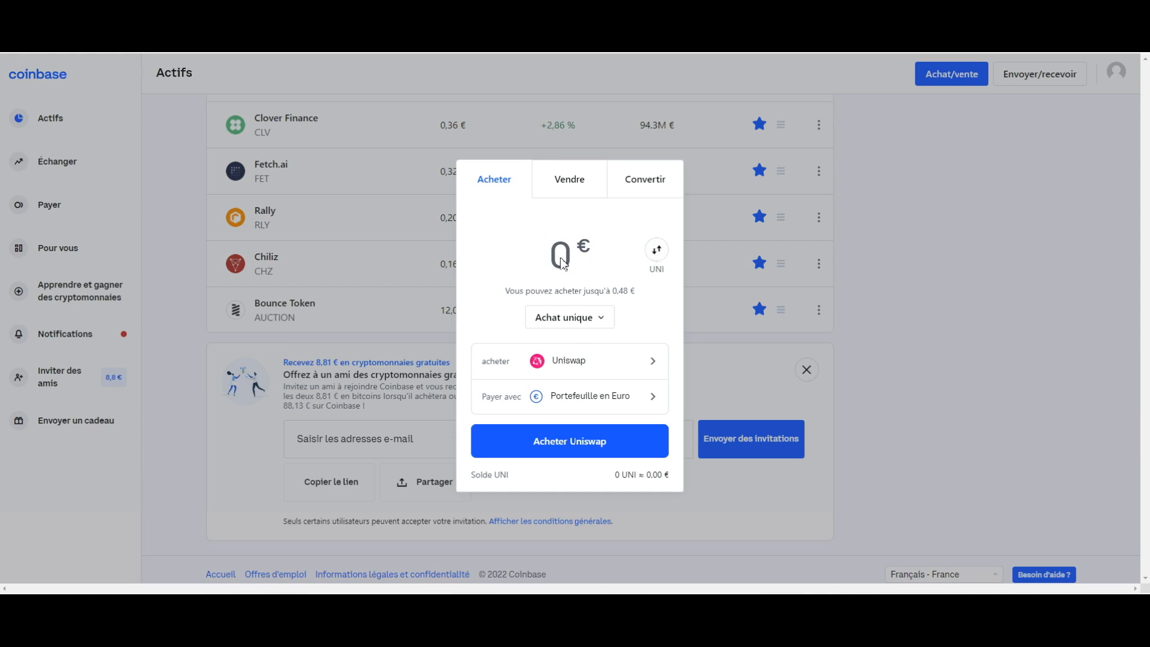
type("10")
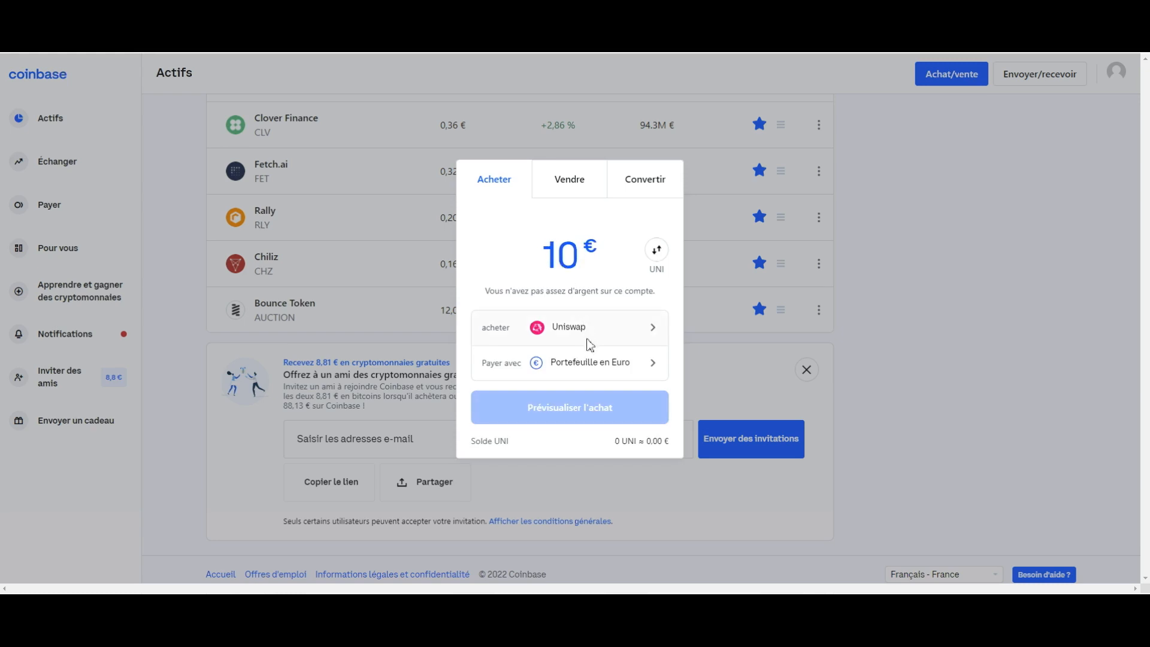
Step: Open the purchase's payment options and start adding a payment method
left_click(609, 364)
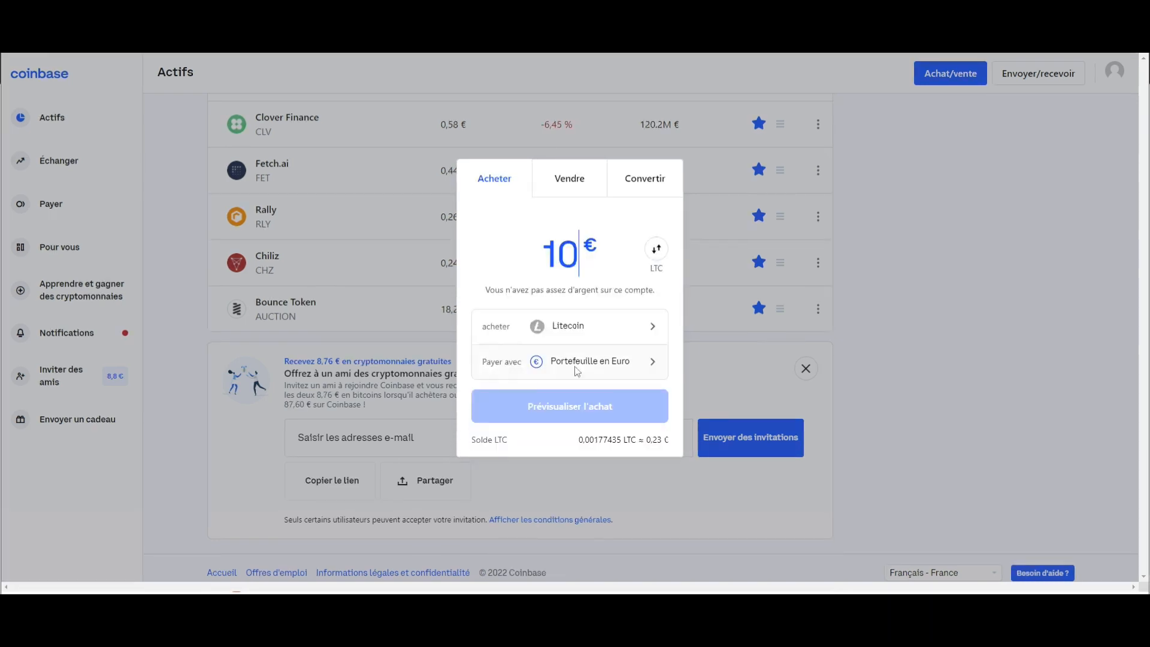
left_click(575, 371)
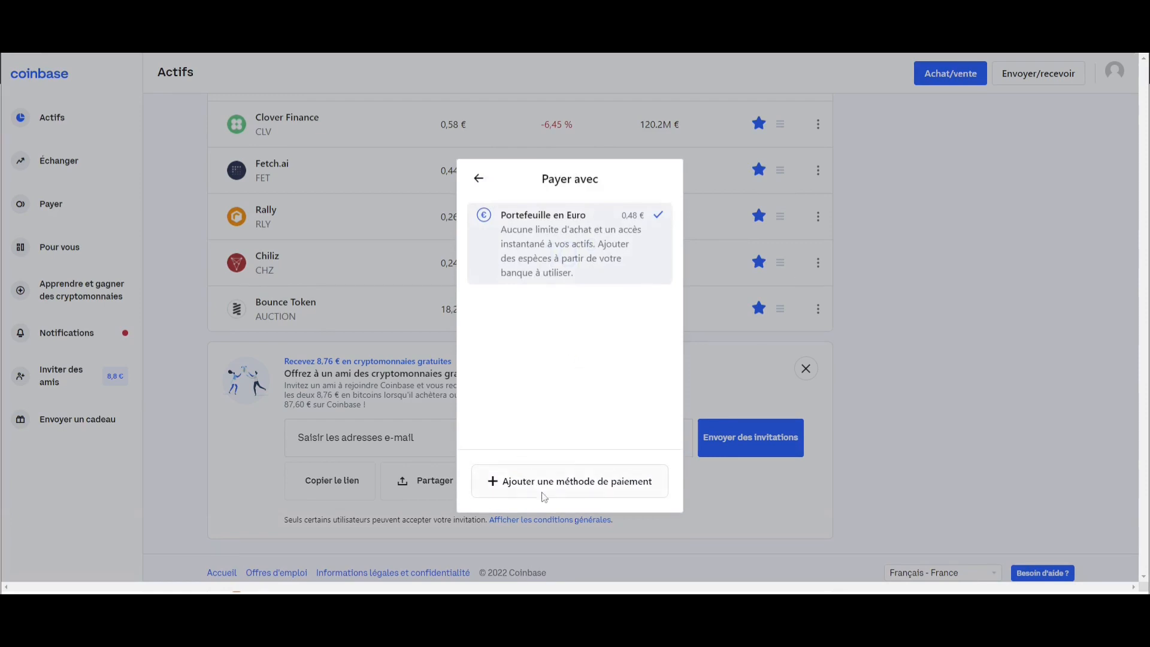
left_click(551, 488)
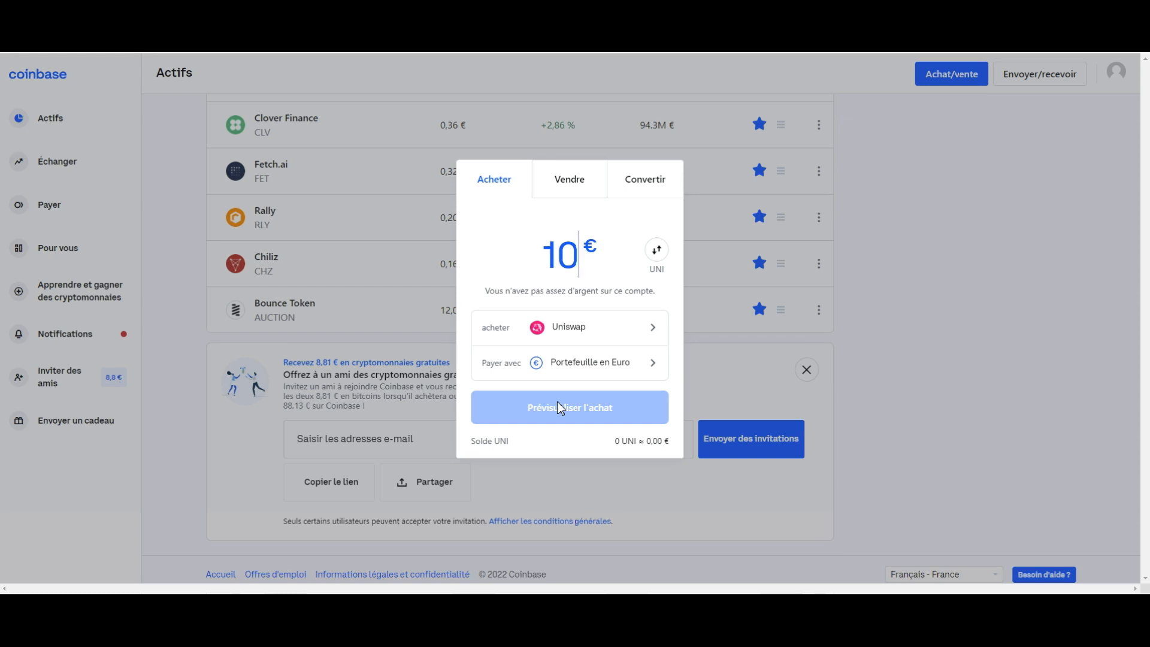
Step: Prepare a 10 € sale of Uniswap into the Euro wallet and close the trade form
left_click(573, 183)
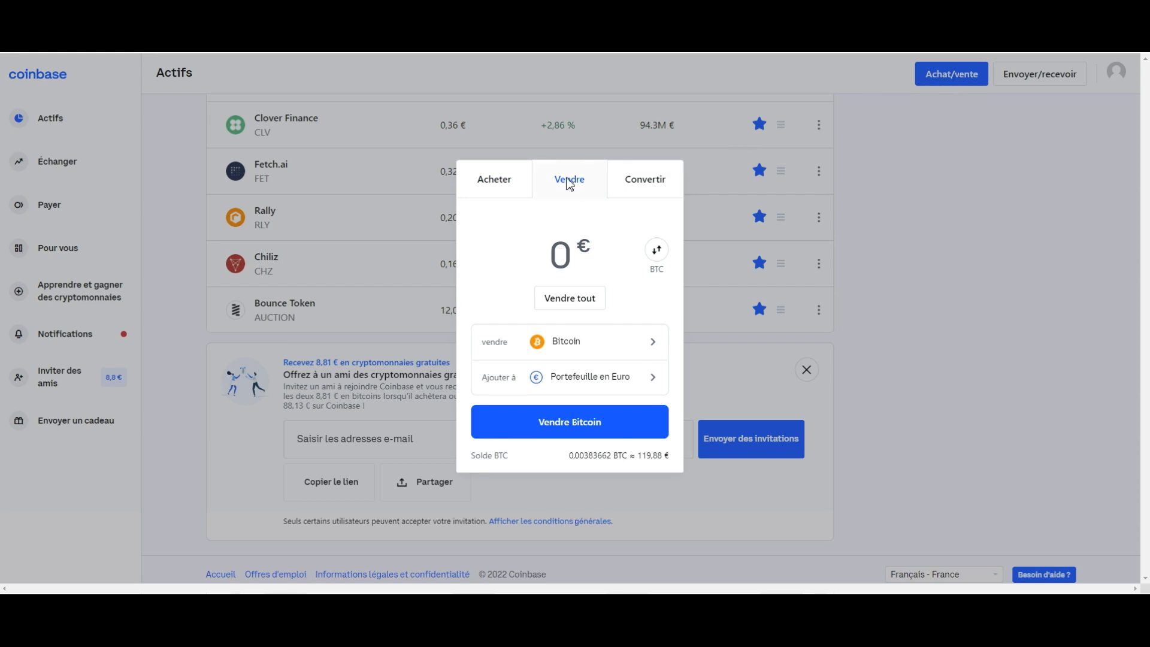
left_click(610, 346)
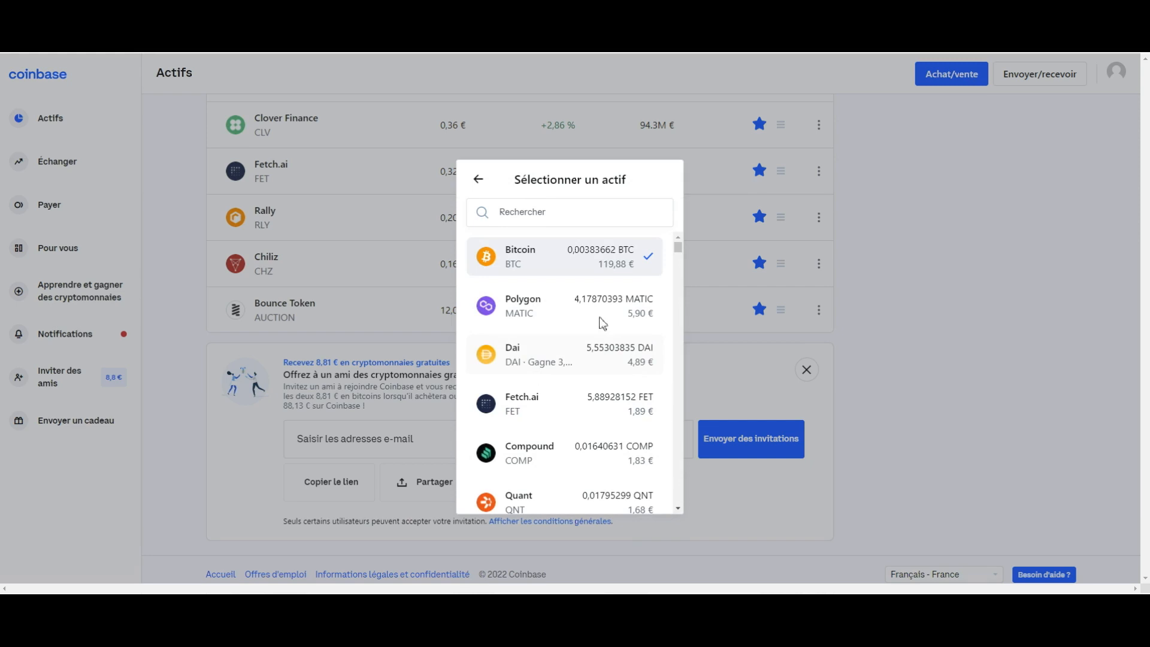
left_click(578, 220)
type("Uniswap")
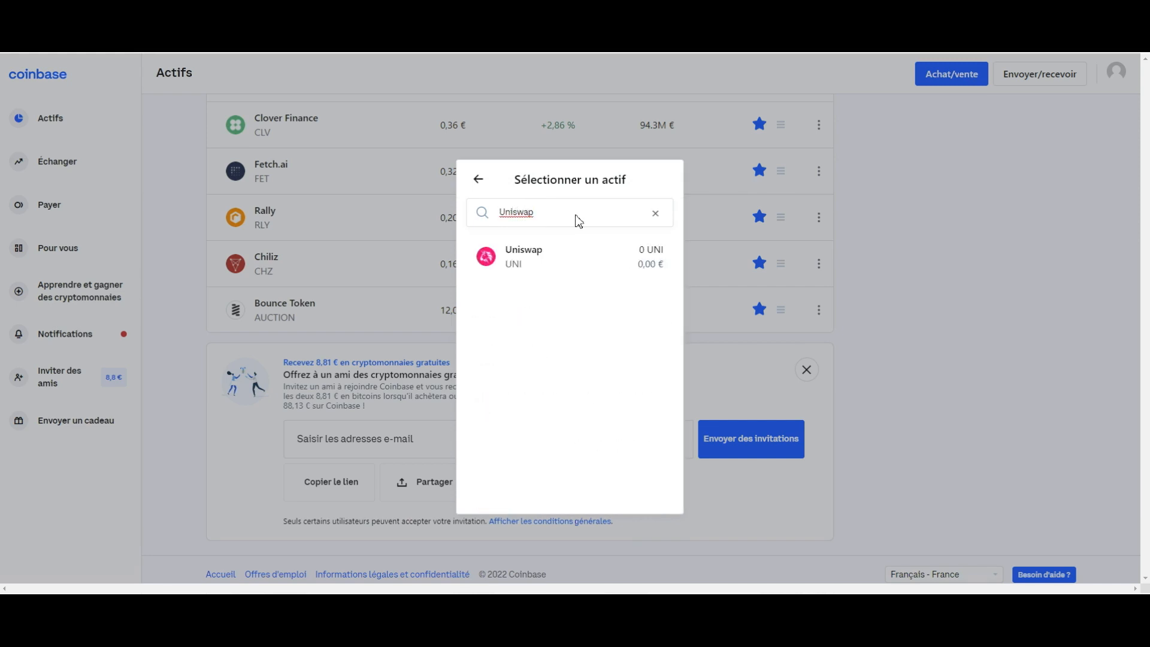
left_click(539, 257)
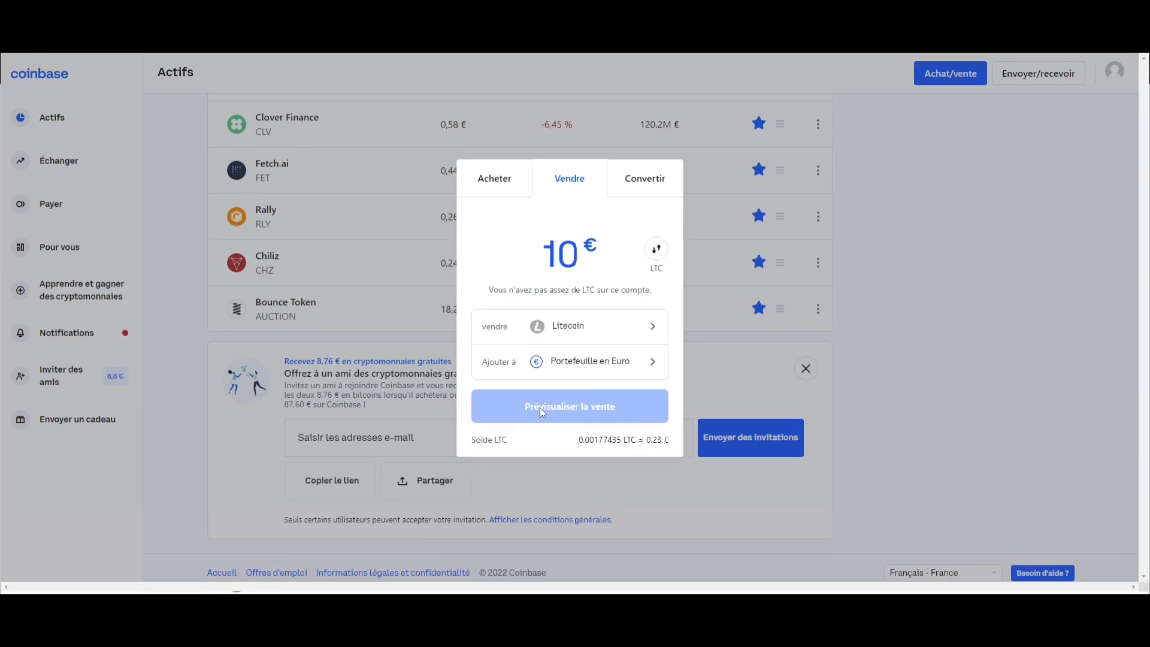
left_click(965, 283)
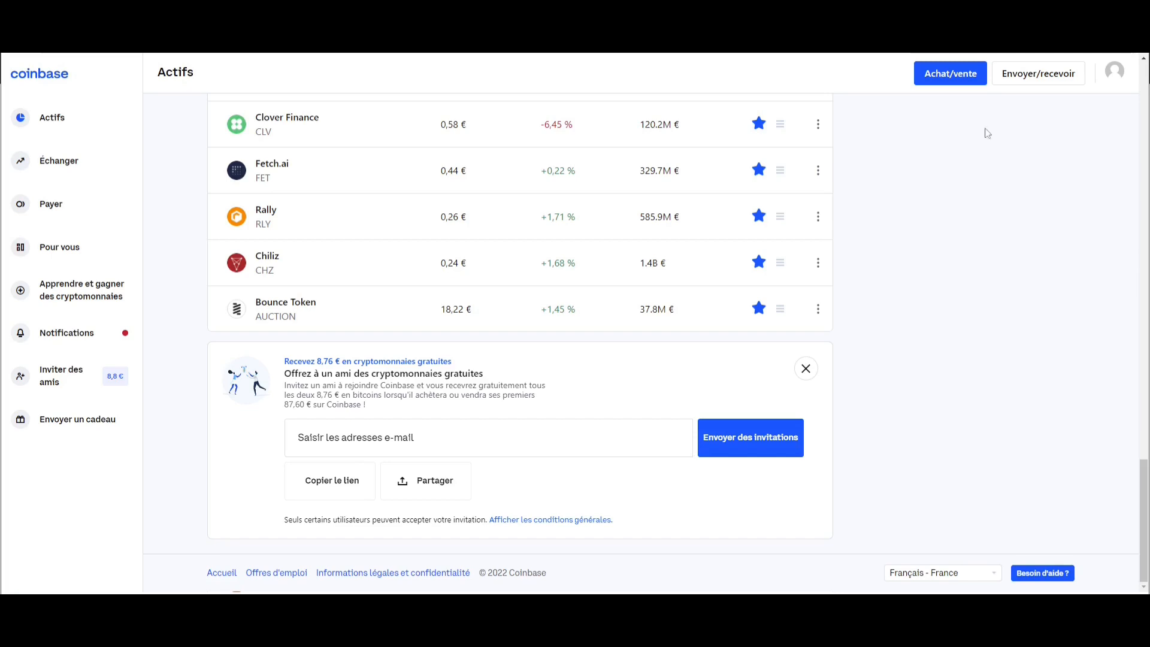
Step: Prepare a transfer with Uniswap as the asset to send and an amount of 10 €
left_click(1049, 80)
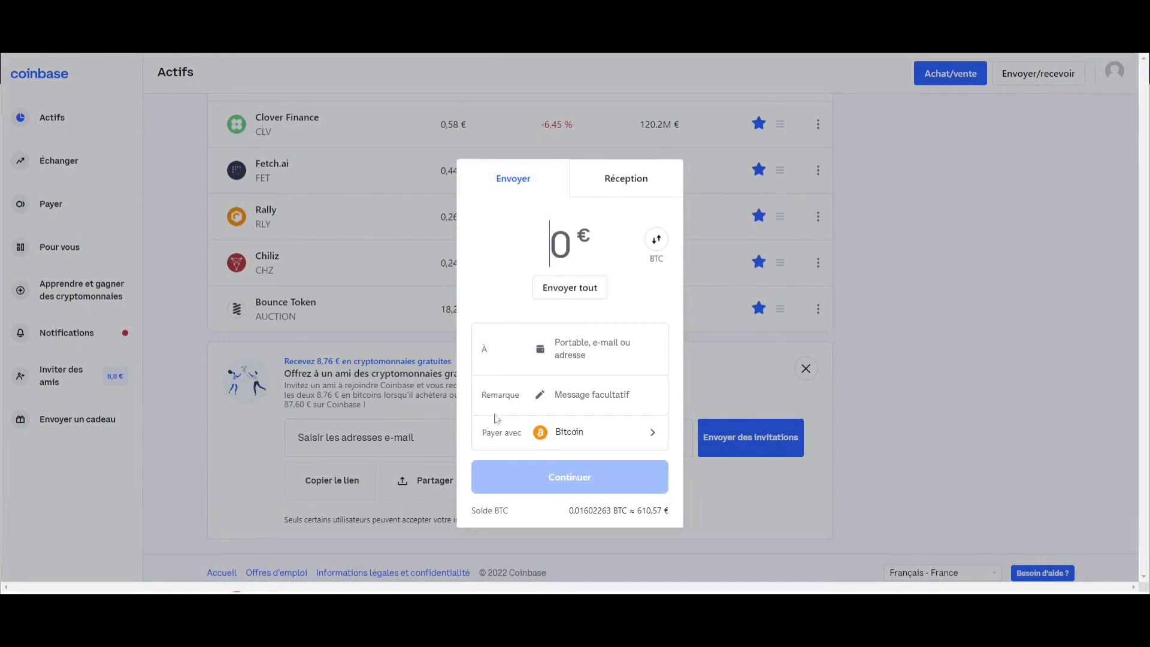
left_click(510, 441)
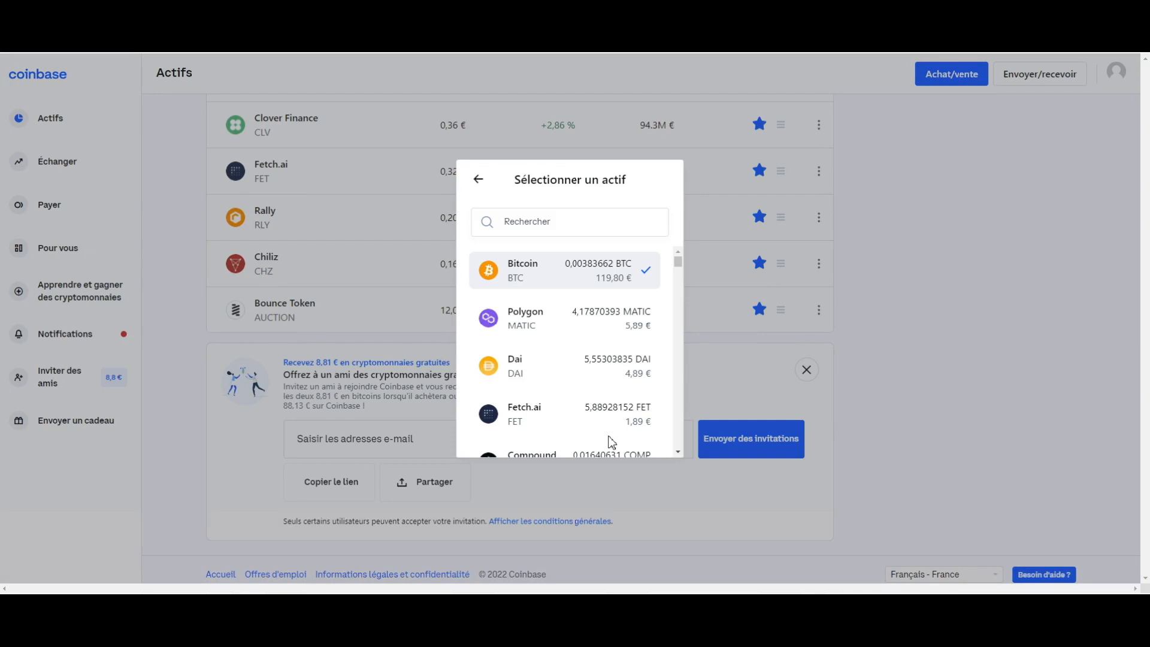
left_click(568, 227)
type("Uniswa")
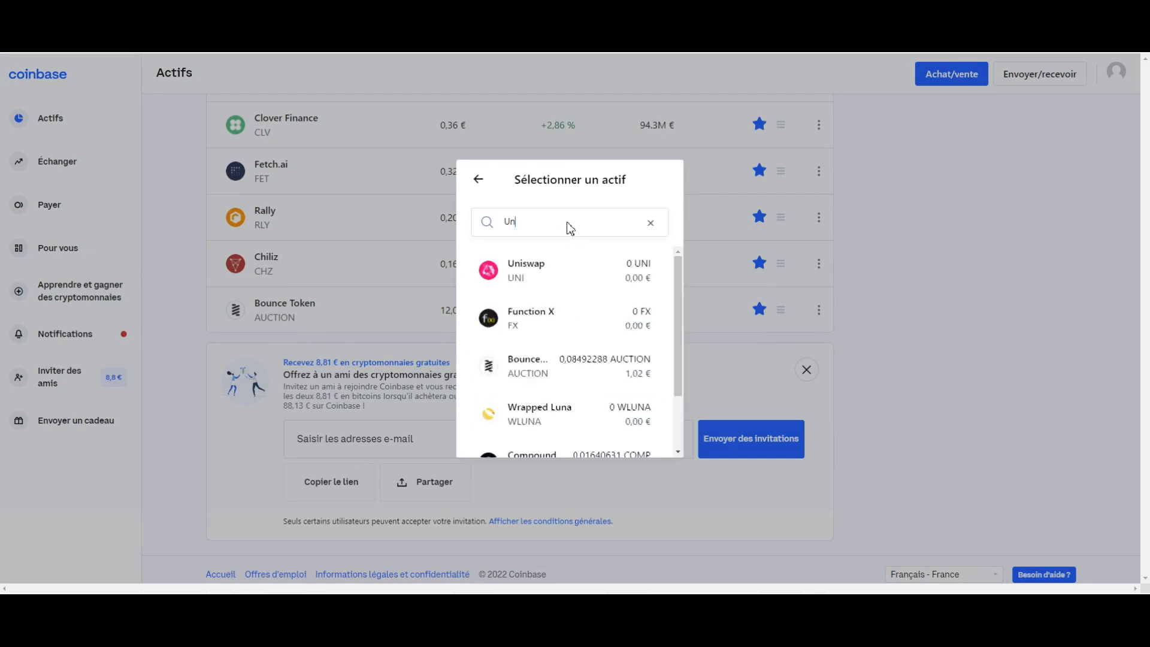
type("p")
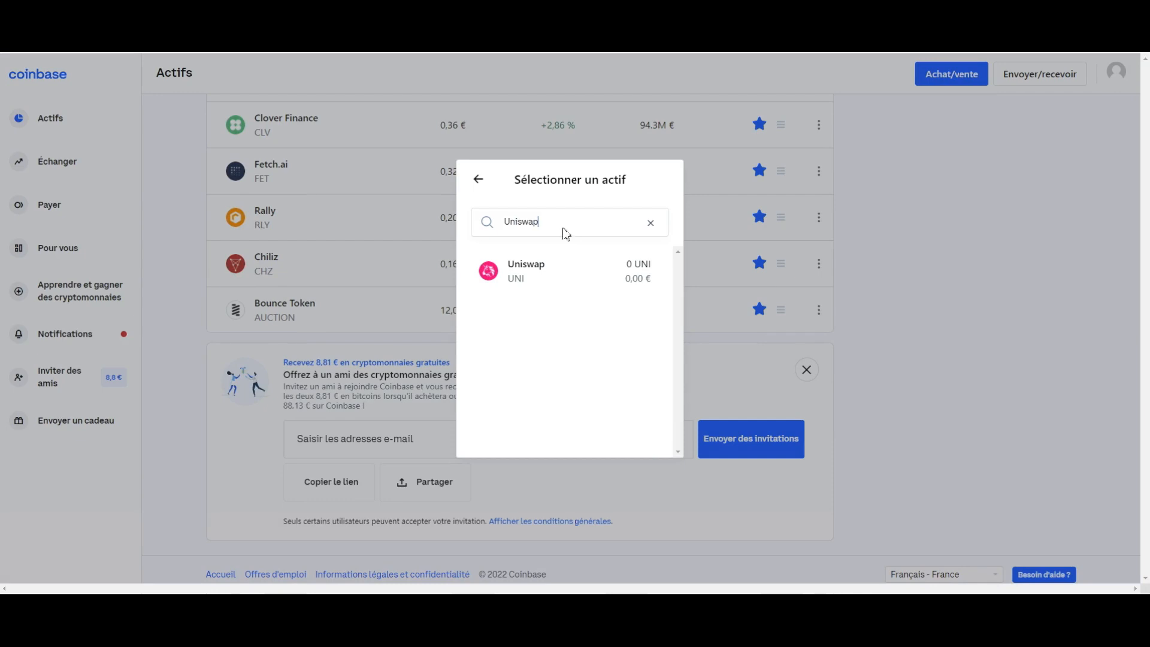
left_click(557, 267)
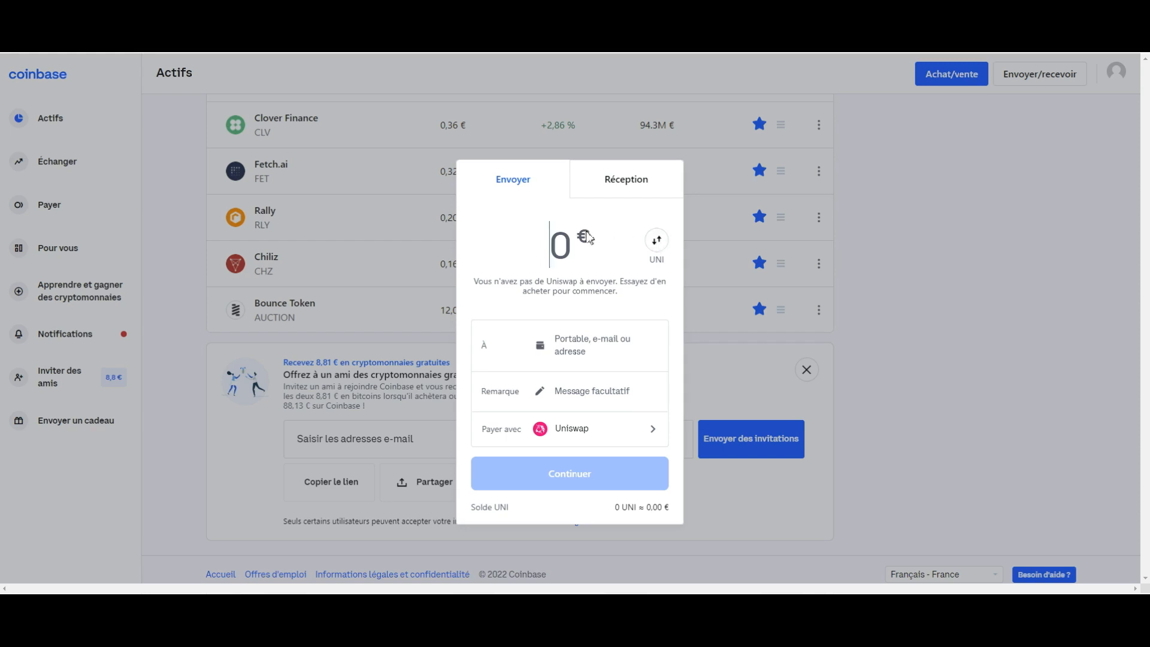
type("10")
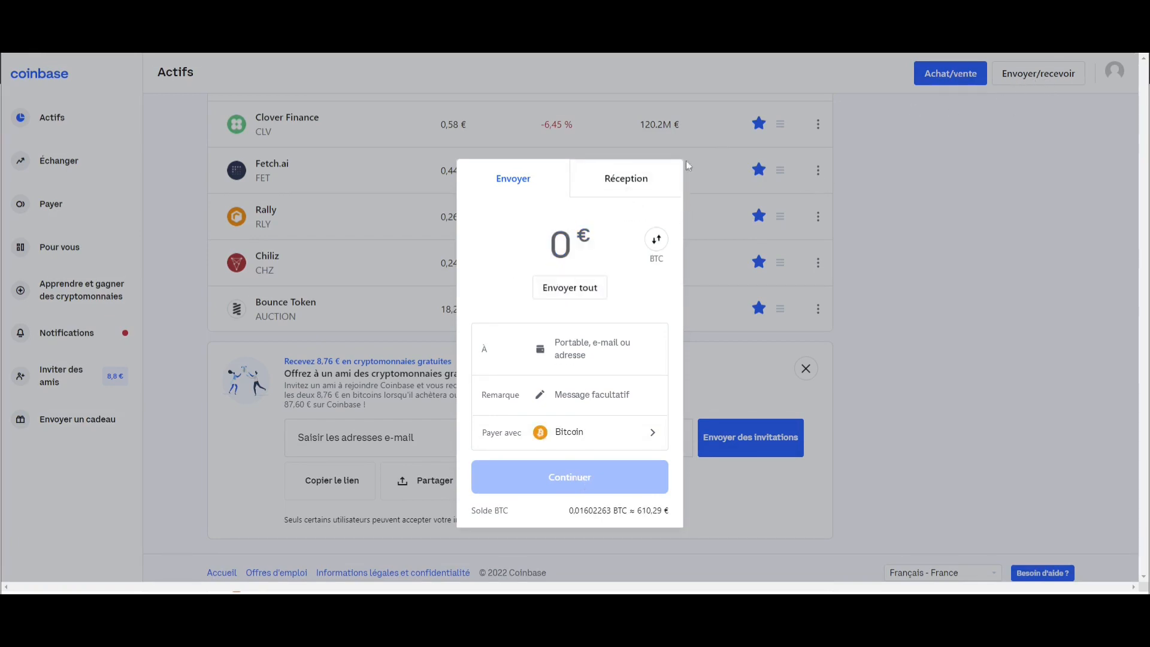
Step: Display the receiving address and QR code for Uniswap, and close the transfer form
left_click(622, 180)
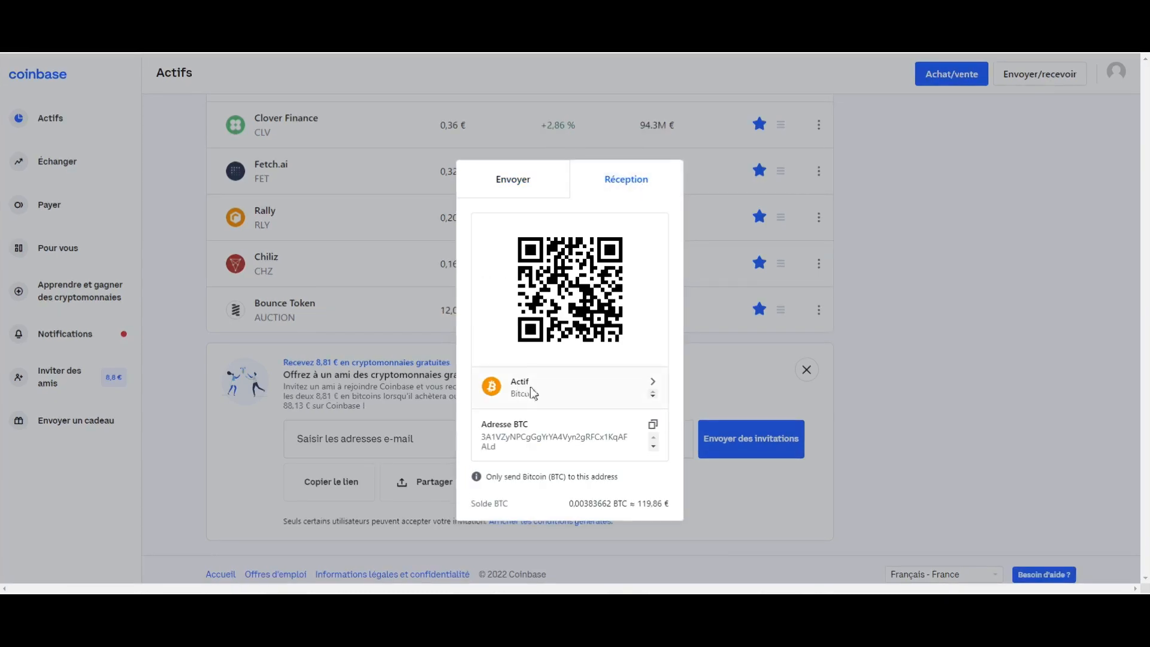
left_click(585, 394)
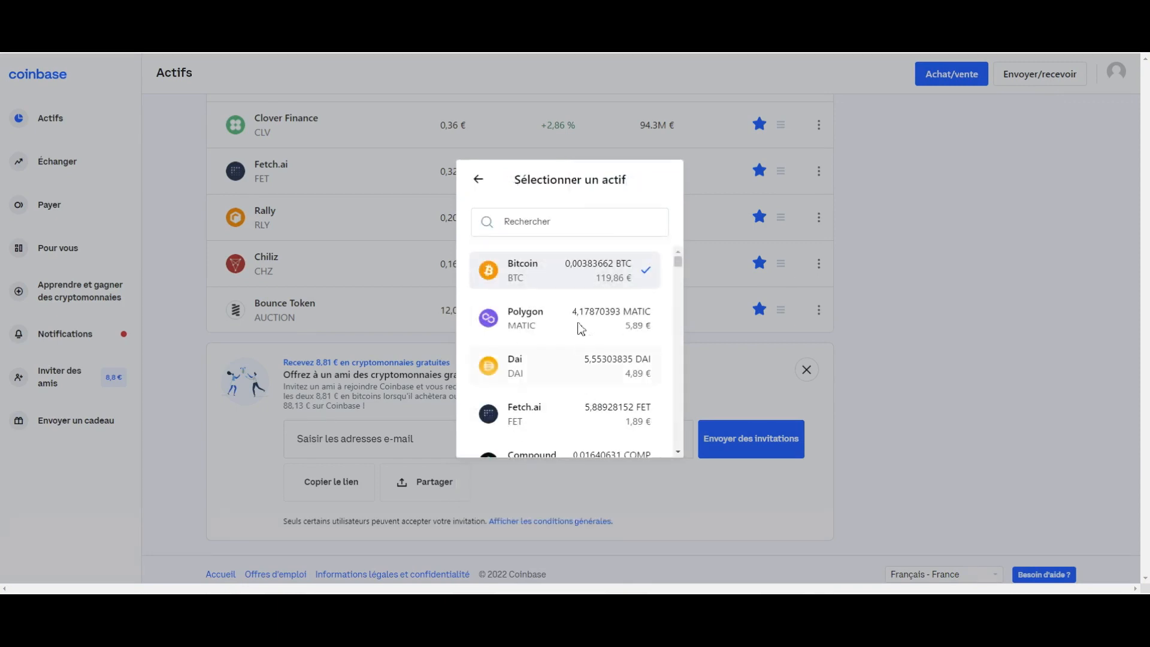
type("Uniswap")
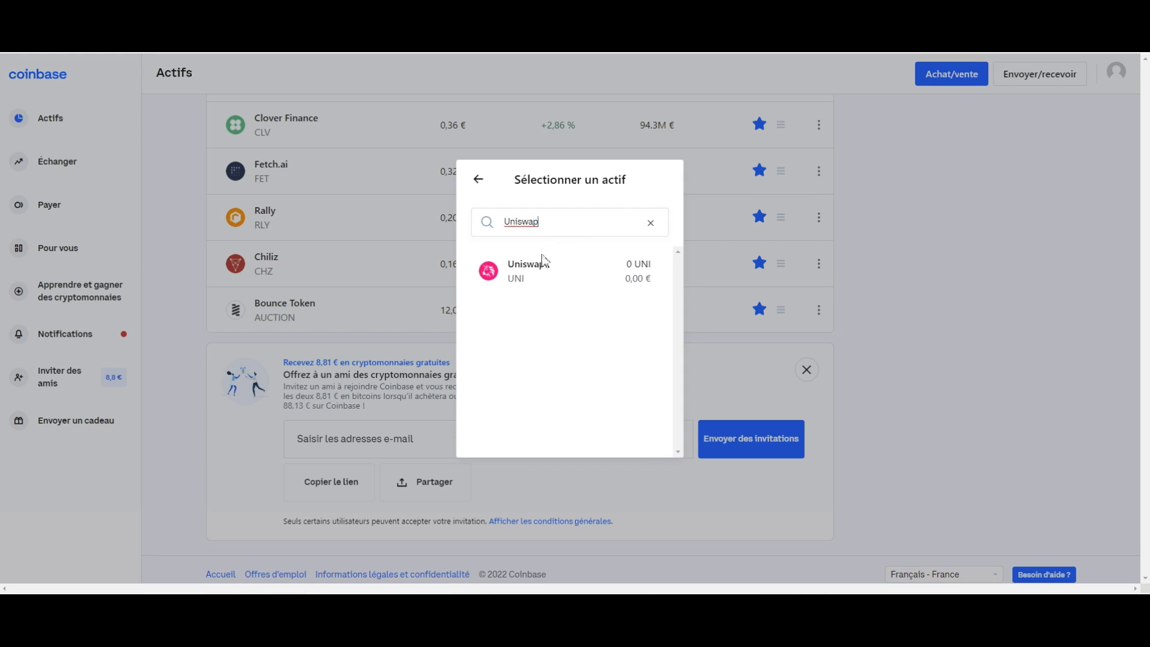
left_click(527, 270)
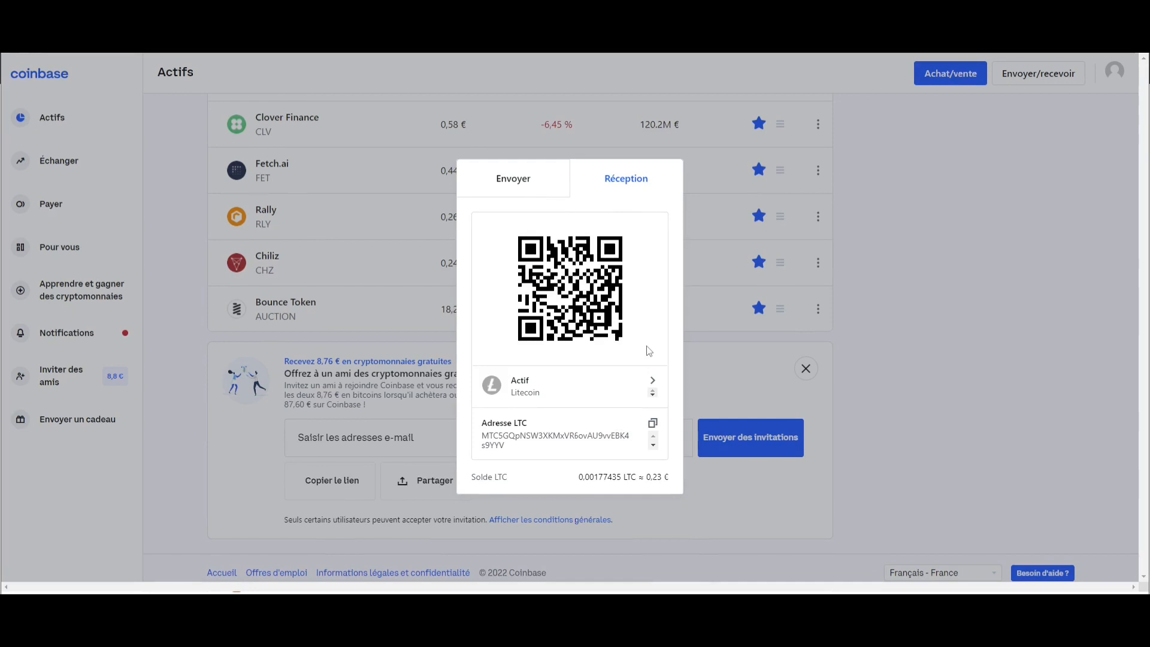
left_click(1028, 399)
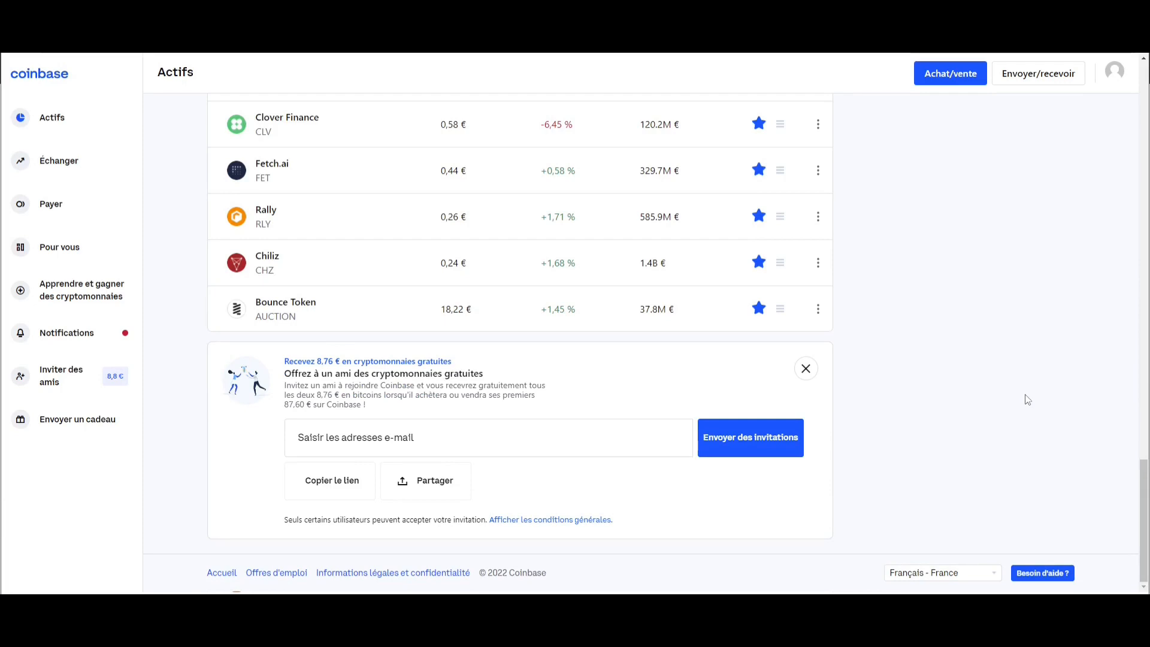
Step: Examine the cryptocurrency learning rewards on offer, from the recurring purchase bonus to the Stellar Lumens lessons
left_click(61, 295)
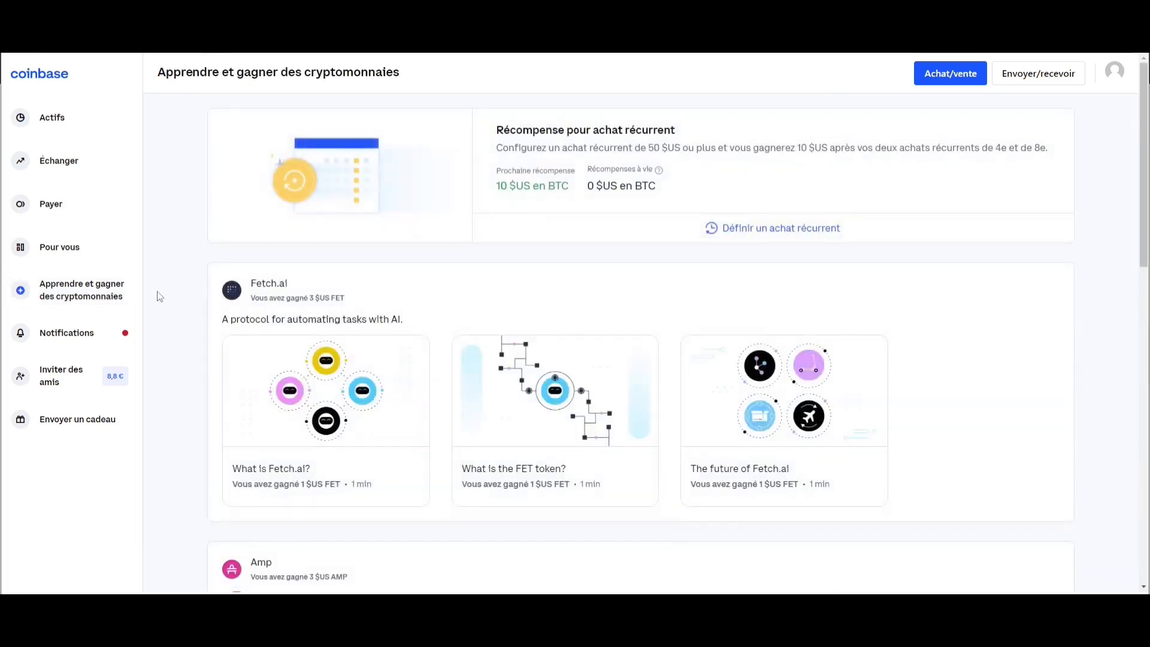
scroll(162, 299, "down", 4)
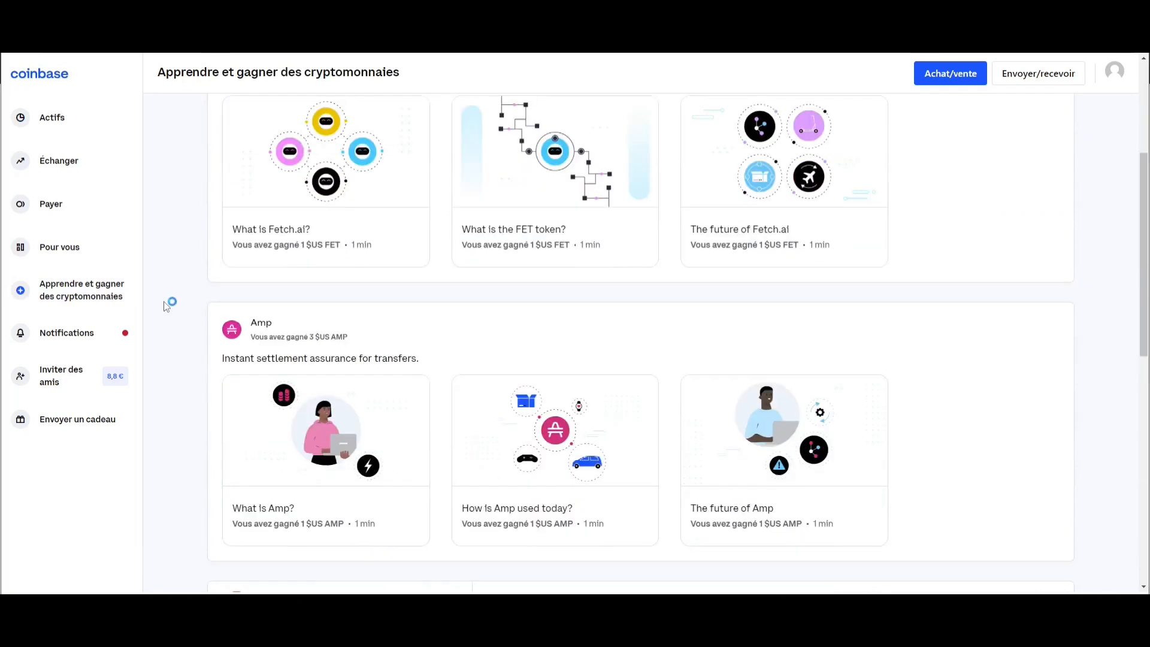
scroll(164, 300, "up", 4)
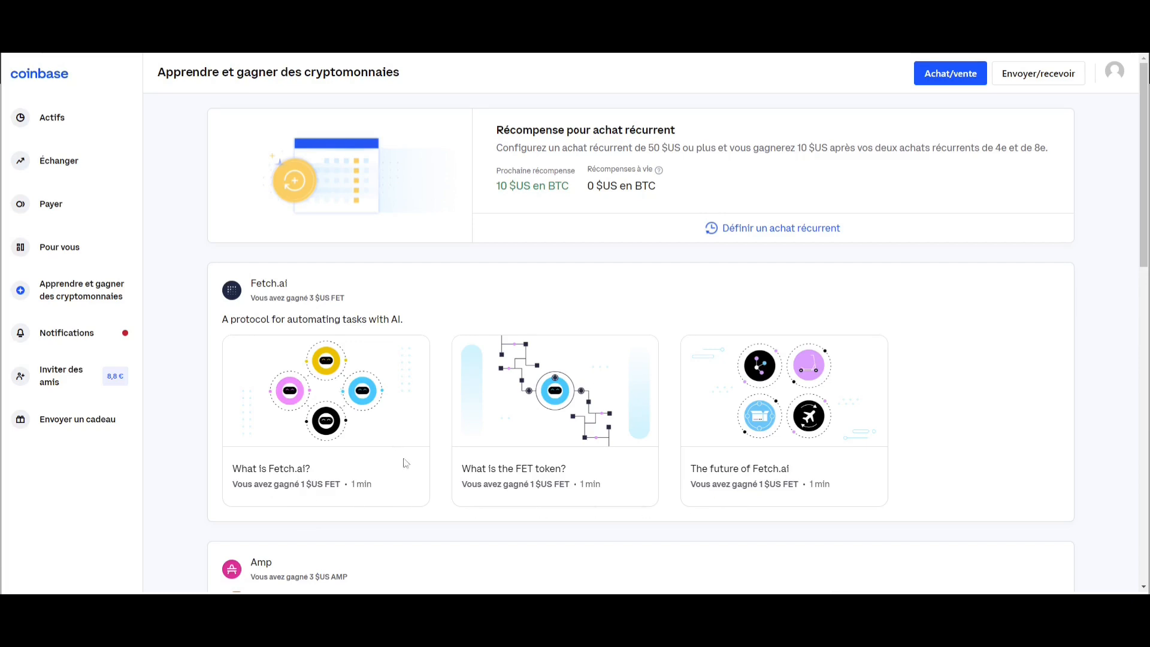
scroll(402, 464, "down", 5)
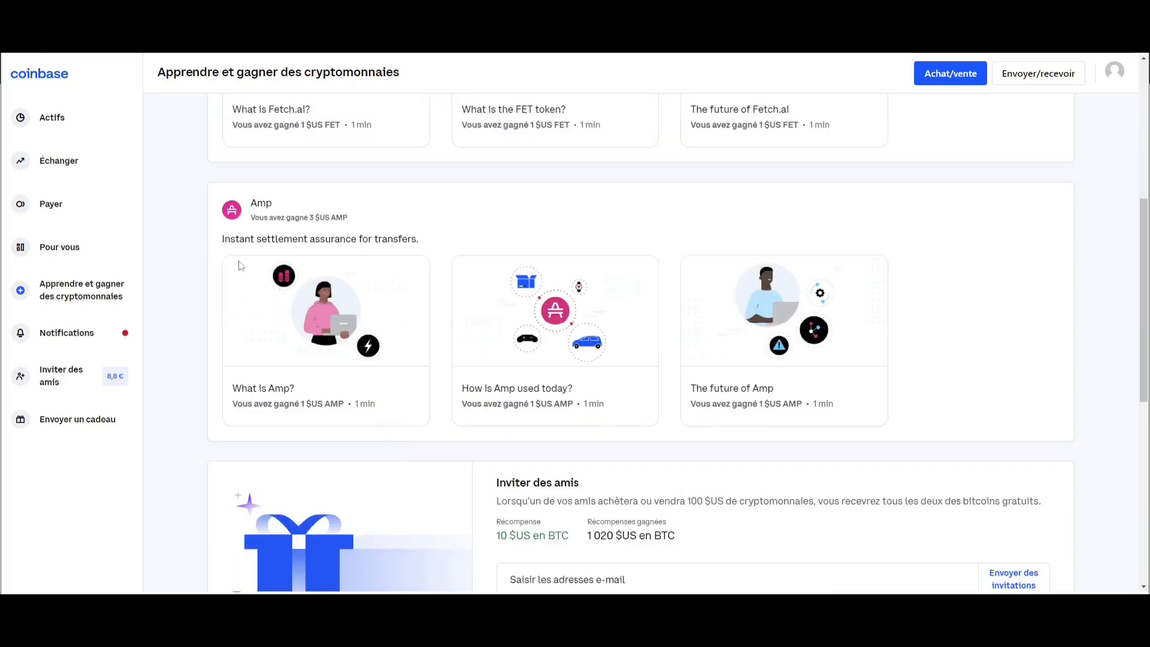
scroll(337, 388, "down", 6)
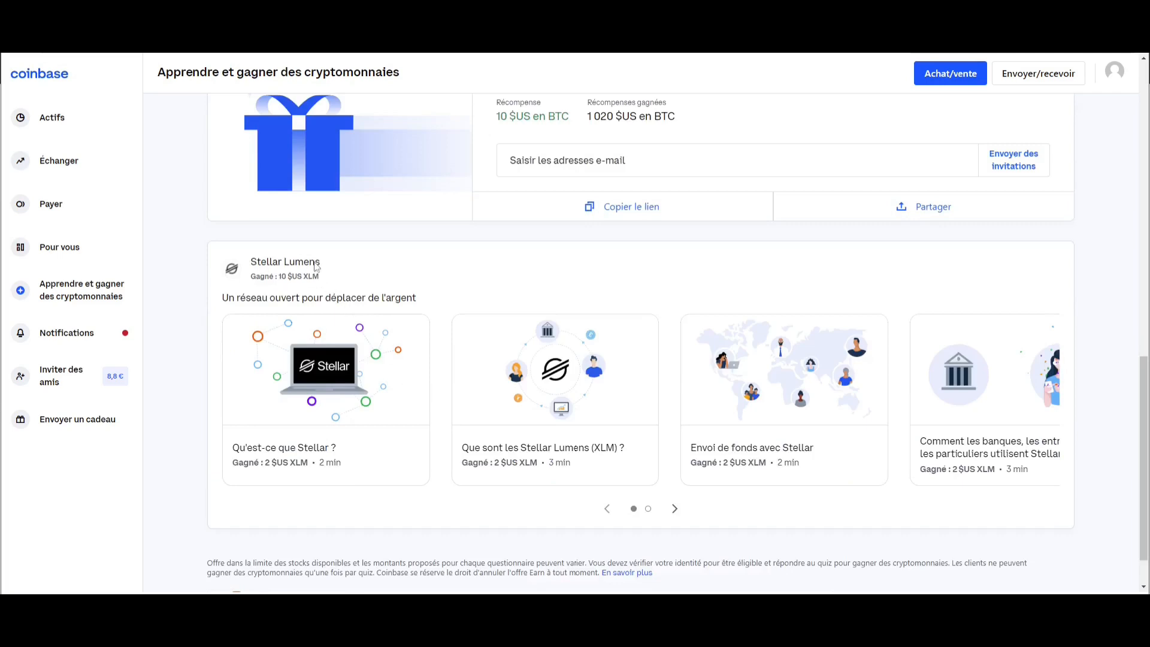
scroll(486, 363, "up", 13)
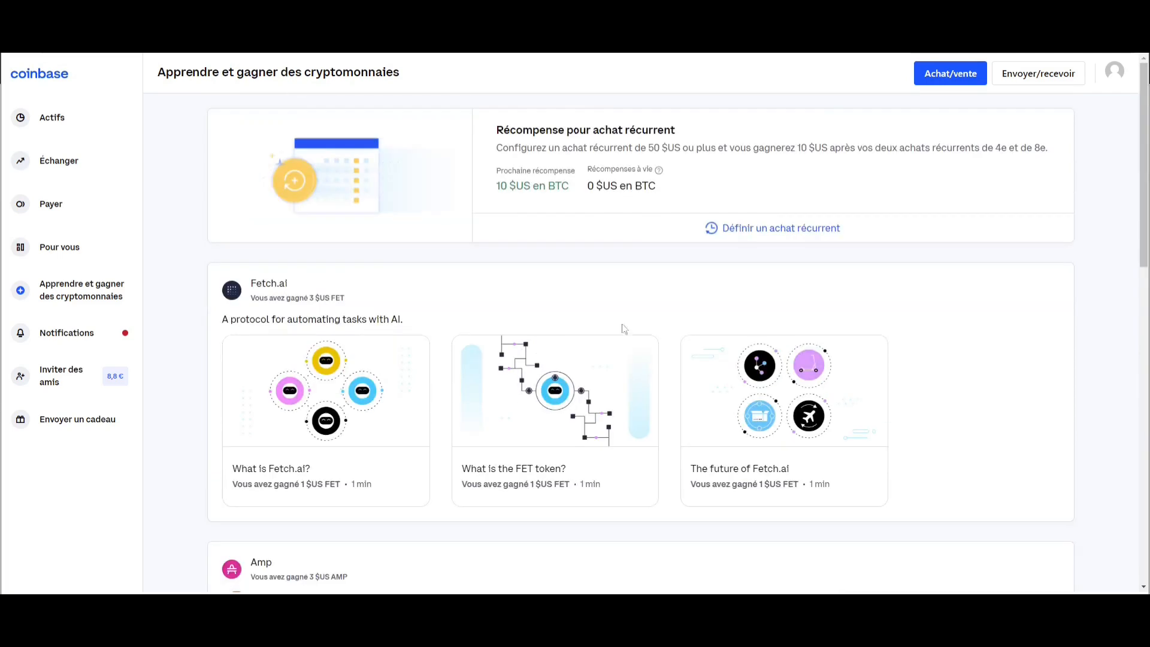